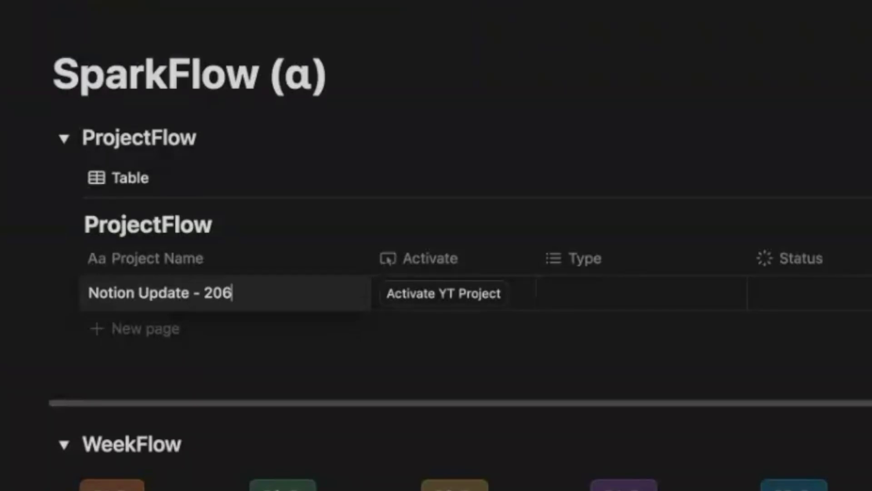
Draft a ProjectFlow automation triggered by Page added that sets Status with a custom formula.
{"action": "left_click", "coordinate": [436, 298]}
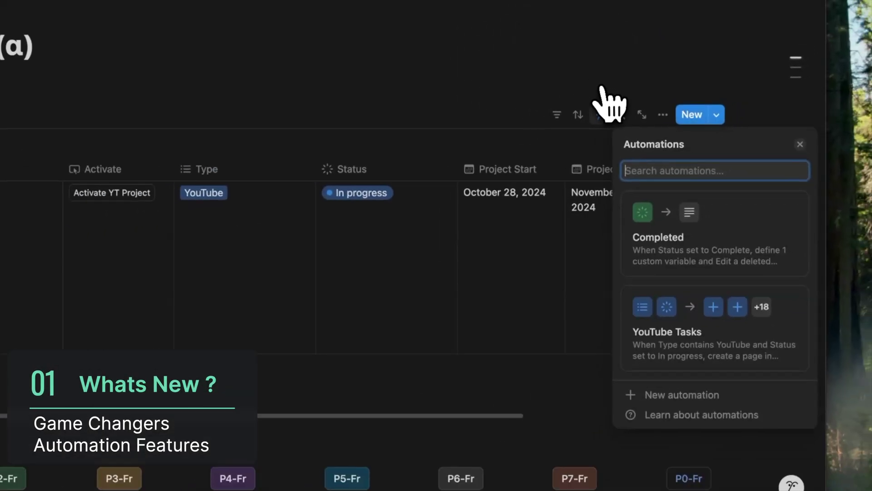
{"action": "left_click", "coordinate": [669, 399]}
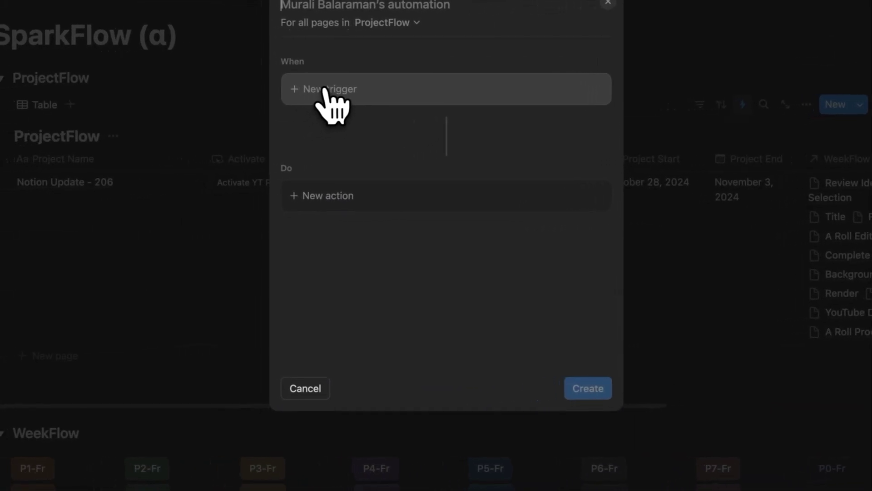
{"action": "left_click", "coordinate": [326, 91]}
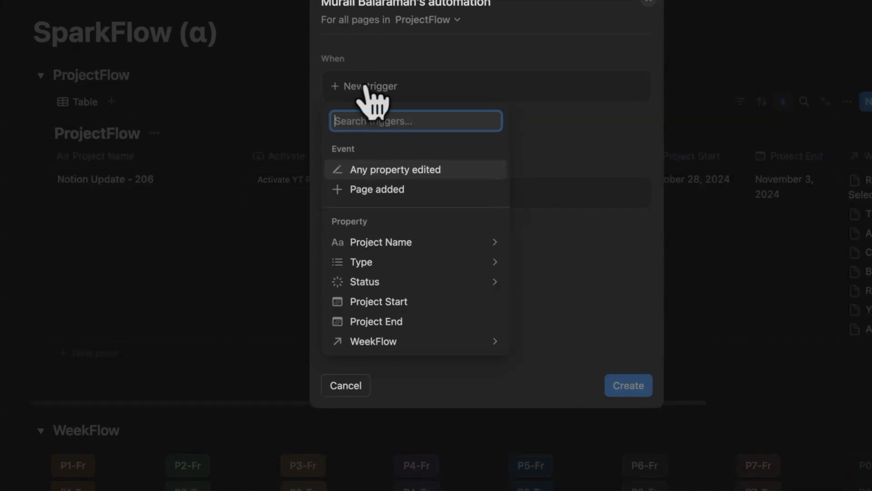
{"action": "left_click", "coordinate": [379, 189]}
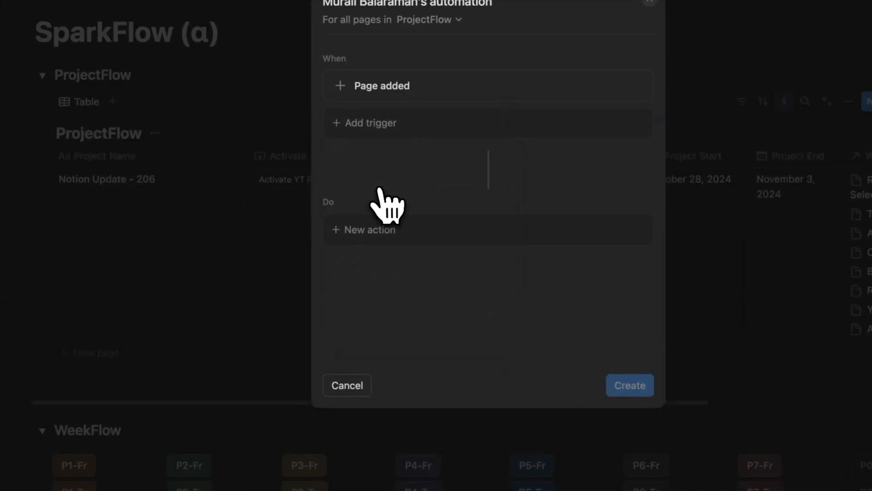
{"action": "left_click", "coordinate": [387, 231]}
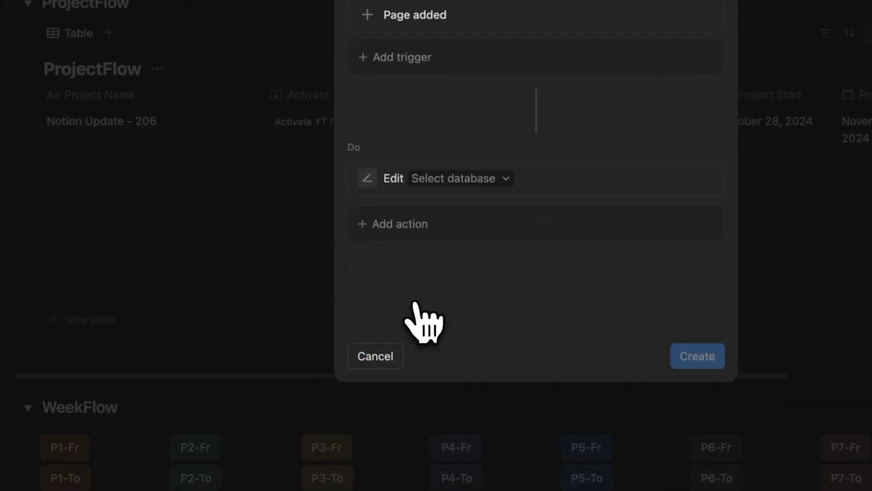
{"action": "left_click", "coordinate": [391, 227]}
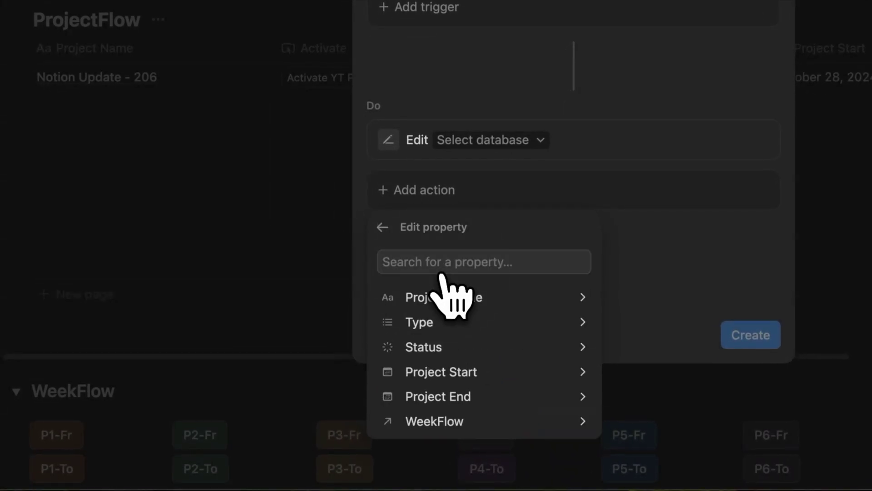
{"action": "left_click", "coordinate": [467, 348]}
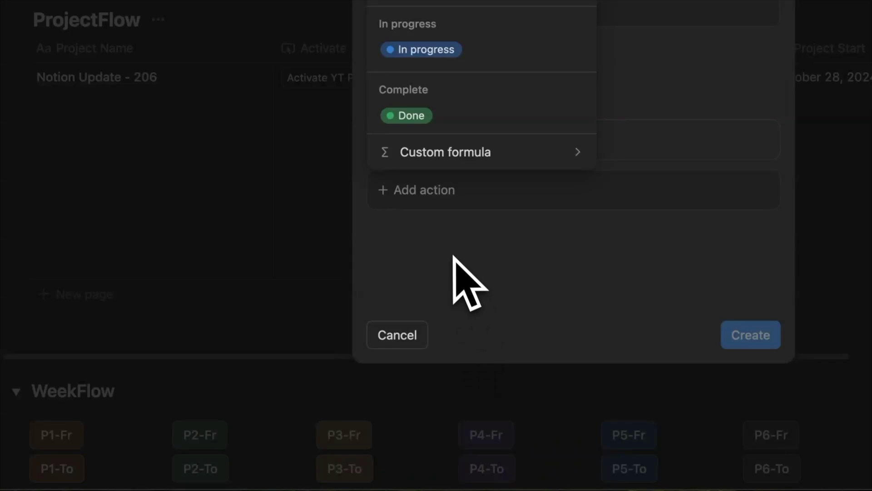
{"action": "left_click", "coordinate": [441, 155]}
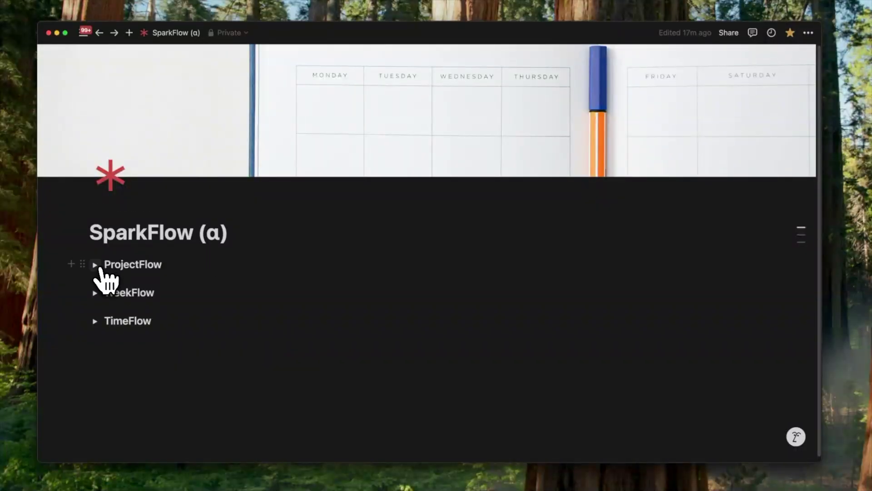
Expand the ProjectFlow, WeekFlow and TimeFlow toggles to show each table.
{"action": "left_click", "coordinate": [94, 265]}
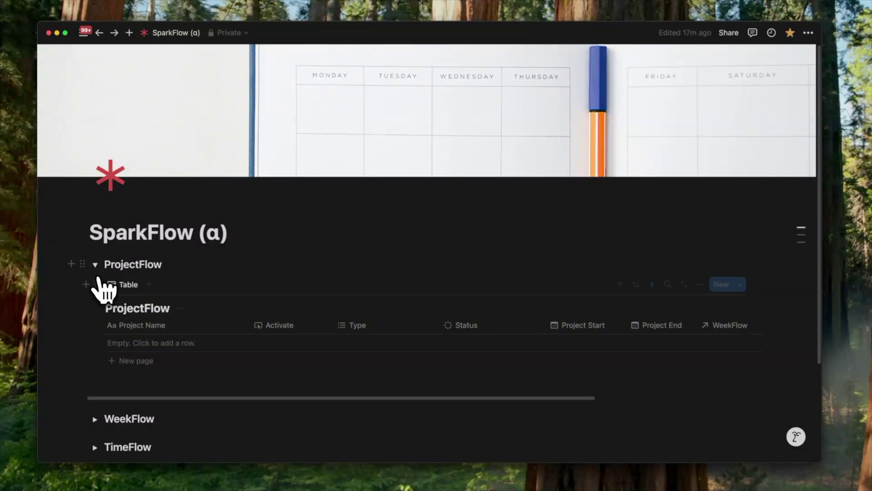
{"action": "left_click", "coordinate": [95, 418]}
{"action": "scroll", "coordinate": [142, 369], "scroll_direction": "down", "scroll_amount": 5}
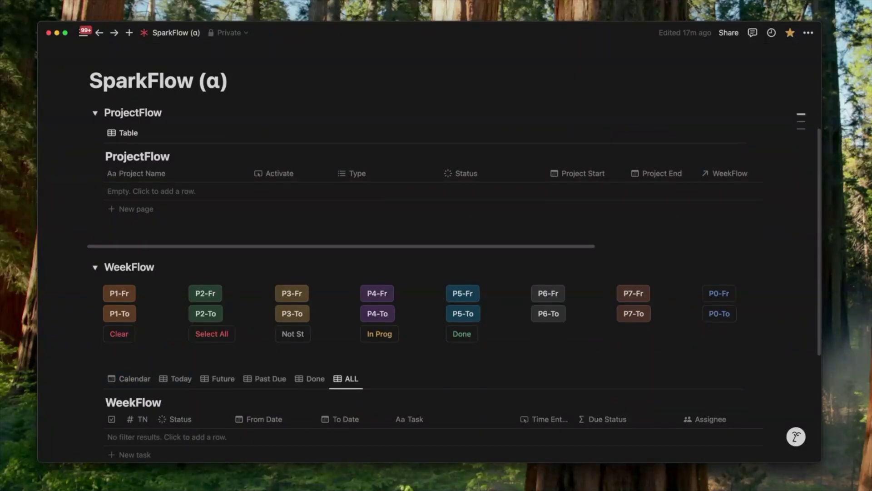
{"action": "scroll", "coordinate": [145, 375], "scroll_direction": "down", "scroll_amount": 4}
{"action": "left_click", "coordinate": [95, 359]}
{"action": "scroll", "coordinate": [179, 352], "scroll_direction": "down", "scroll_amount": 2}
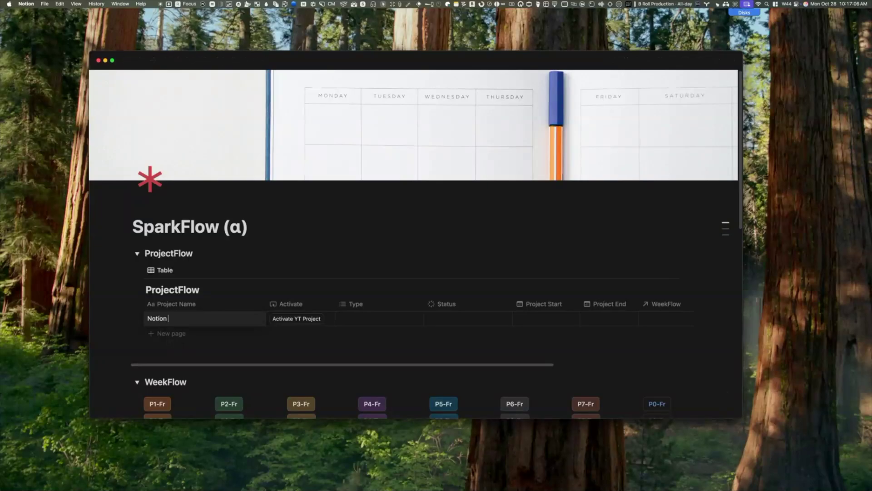
Activate the YouTube workflow for the New Notion Update - 206 project.
{"action": "left_click", "coordinate": [273, 318]}
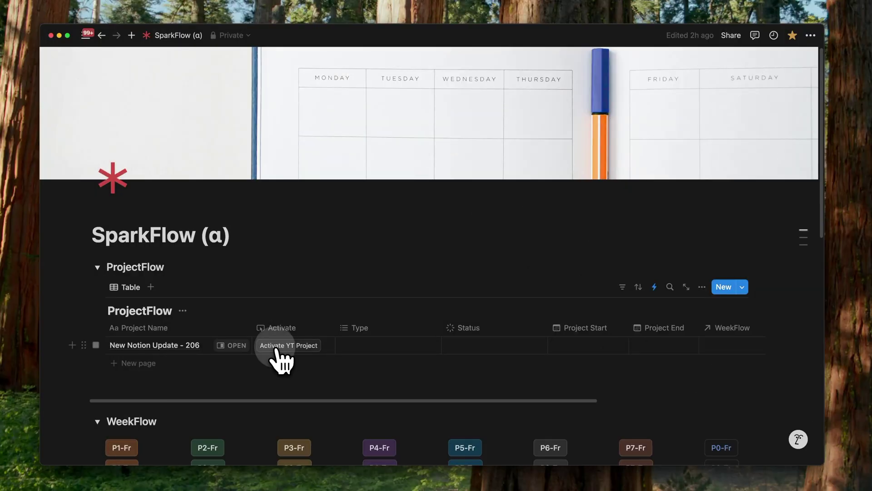
{"action": "left_click", "coordinate": [276, 350]}
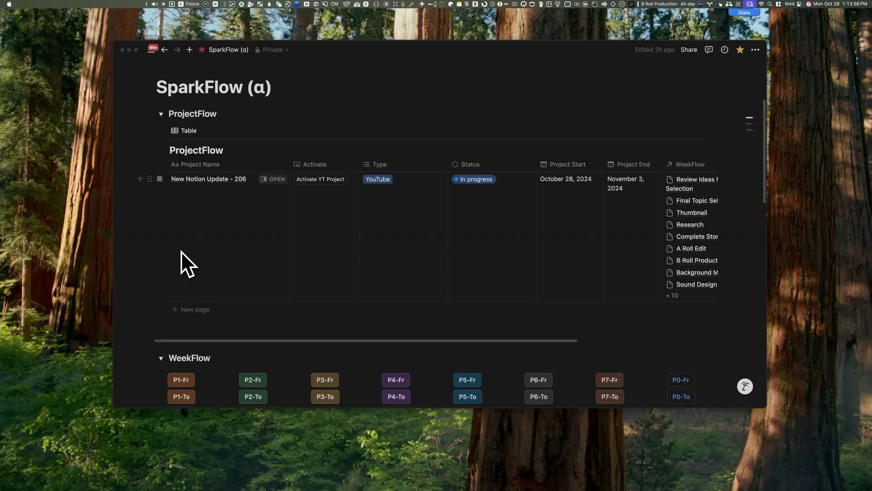
Scroll the ProjectFlow table right and view the Project Dates formula.
{"action": "scroll", "coordinate": [181, 252], "scroll_direction": "right", "scroll_amount": 5}
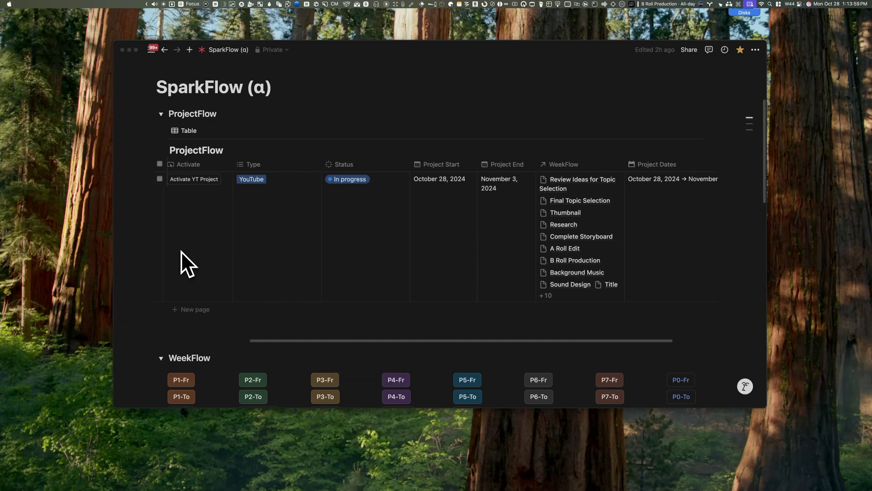
{"action": "scroll", "coordinate": [181, 252], "scroll_direction": "right", "scroll_amount": 3}
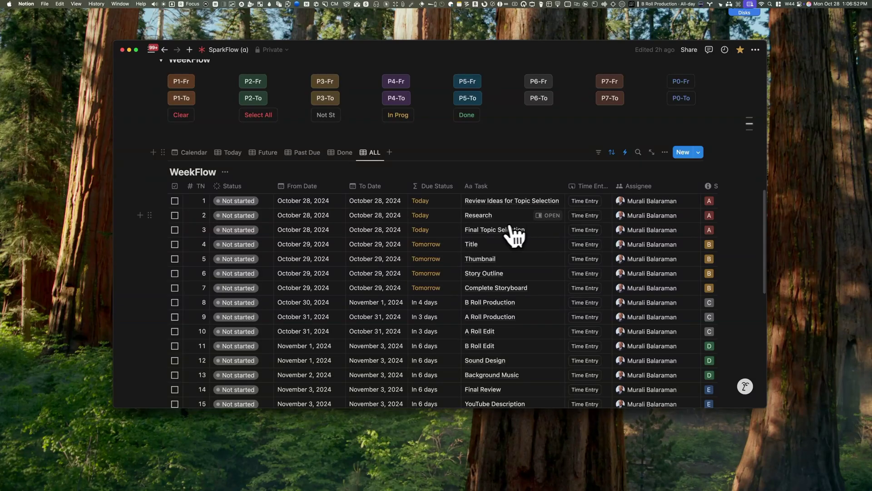
{"action": "scroll", "coordinate": [499, 225], "scroll_direction": "right", "scroll_amount": 5}
{"action": "scroll", "coordinate": [500, 225], "scroll_direction": "right", "scroll_amount": 2}
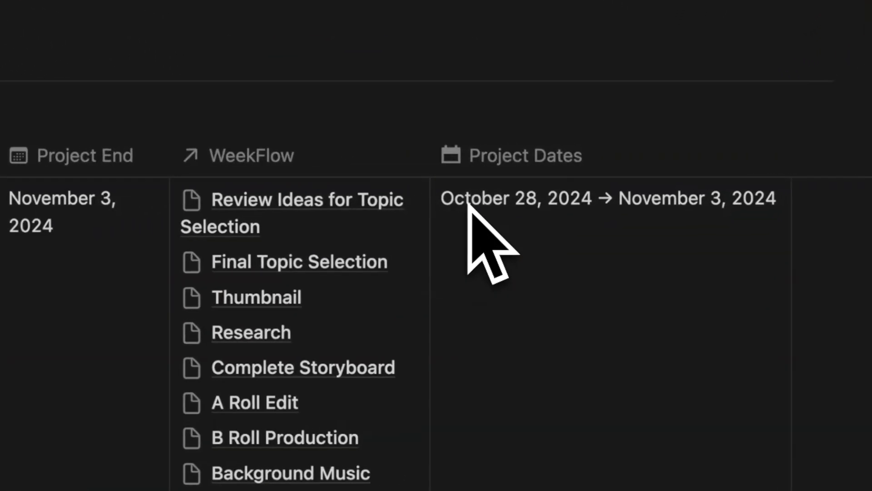
{"action": "left_click", "coordinate": [476, 207]}
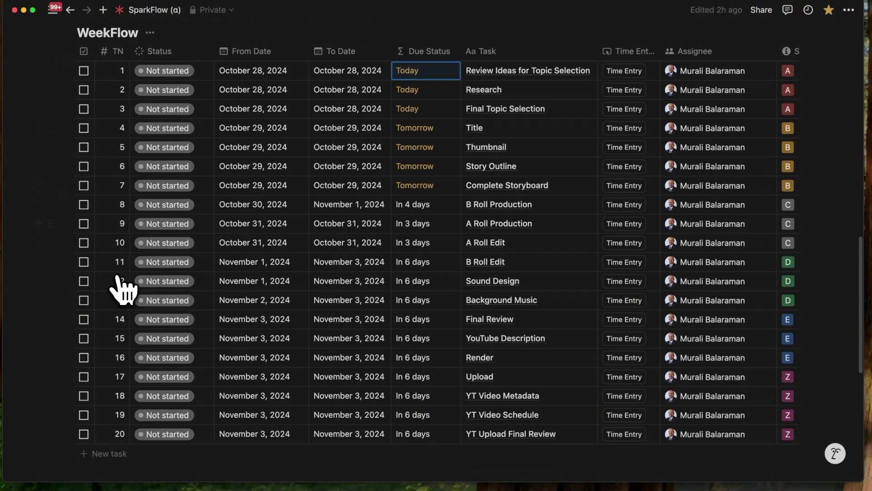
Inspect the first WeekFlow task's Stage options and Project Name formula without changing them.
{"action": "scroll", "coordinate": [136, 286], "scroll_direction": "up", "scroll_amount": 8}
{"action": "scroll", "coordinate": [150, 286], "scroll_direction": "right", "scroll_amount": 5}
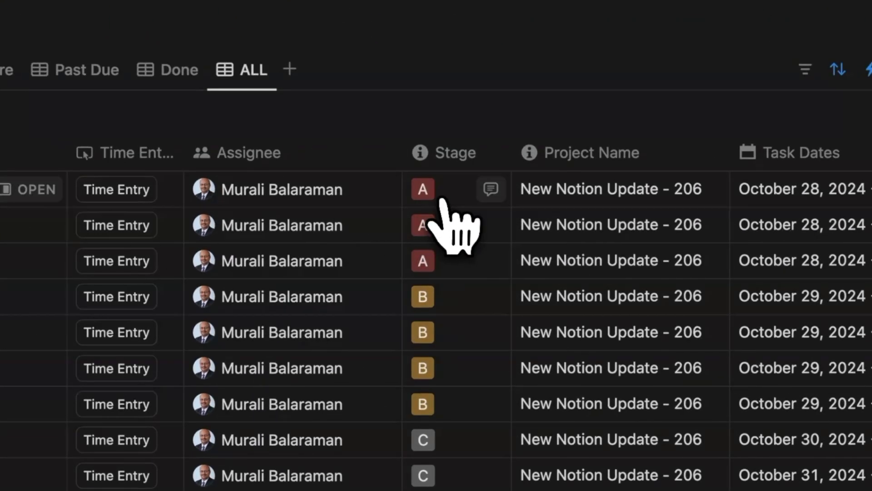
{"action": "left_click", "coordinate": [446, 199]}
{"action": "key", "text": "Escape"}
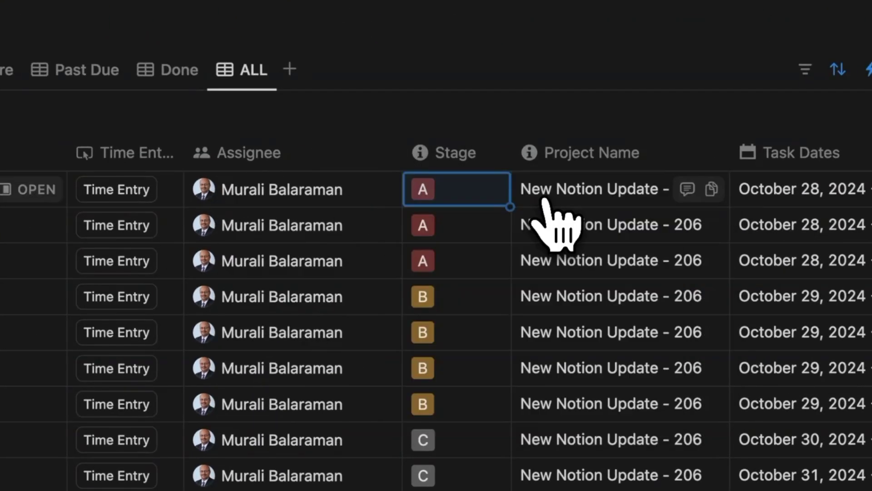
{"action": "left_click", "coordinate": [546, 201]}
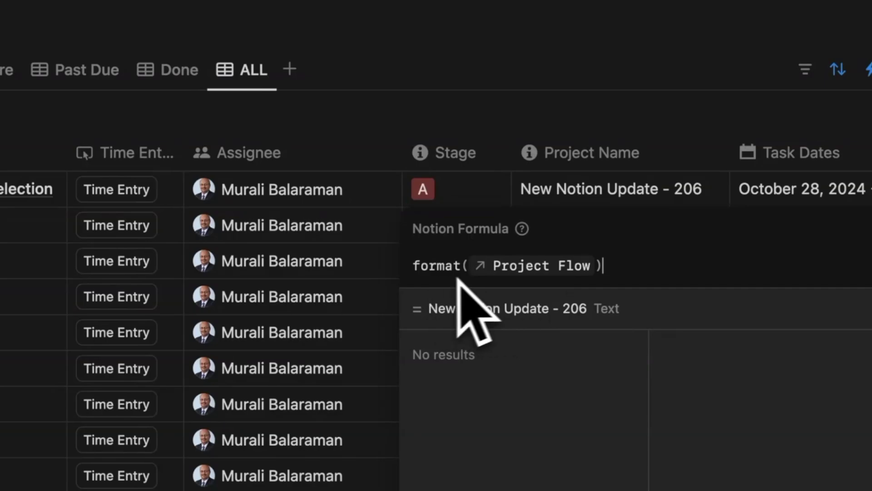
{"action": "key", "text": "Escape"}
Check the first task's Due Status formula, then scroll down to the TimeFlow table.
{"action": "scroll", "coordinate": [319, 209], "scroll_direction": "left", "scroll_amount": 6}
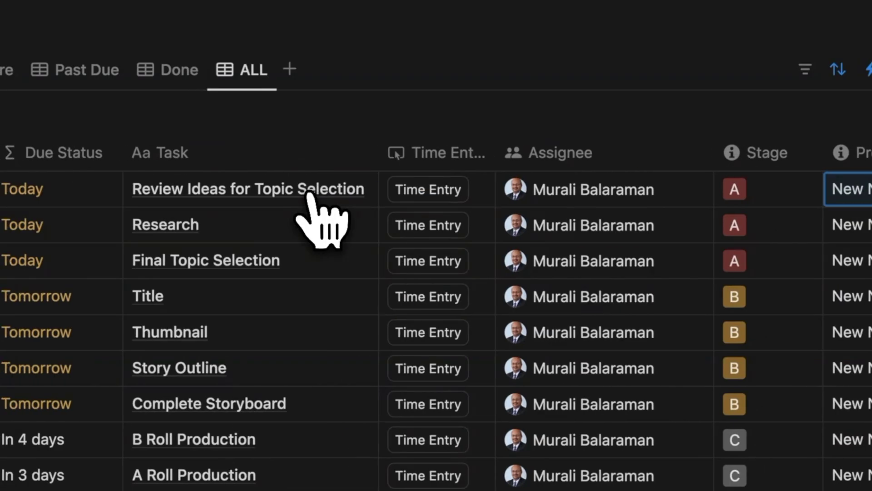
{"action": "scroll", "coordinate": [310, 196], "scroll_direction": "left", "scroll_amount": 4}
{"action": "left_click", "coordinate": [218, 201]}
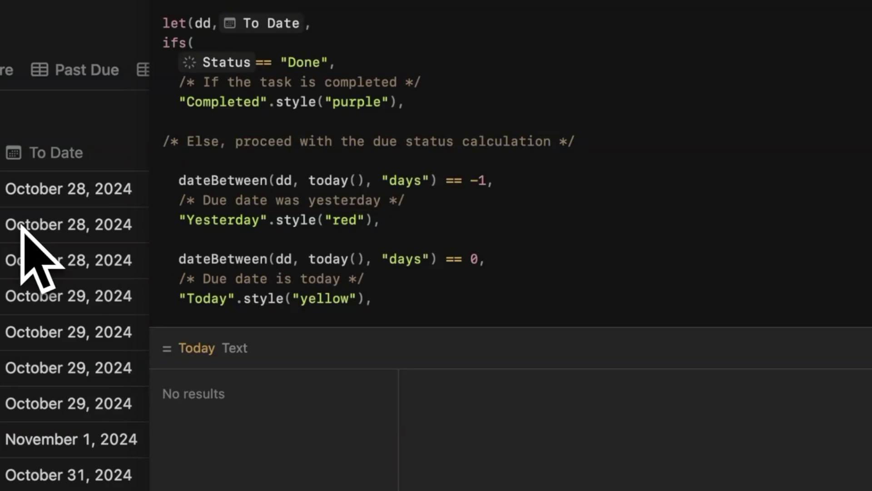
{"action": "left_click", "coordinate": [18, 122]}
{"action": "scroll", "coordinate": [155, 271], "scroll_direction": "right", "scroll_amount": 3}
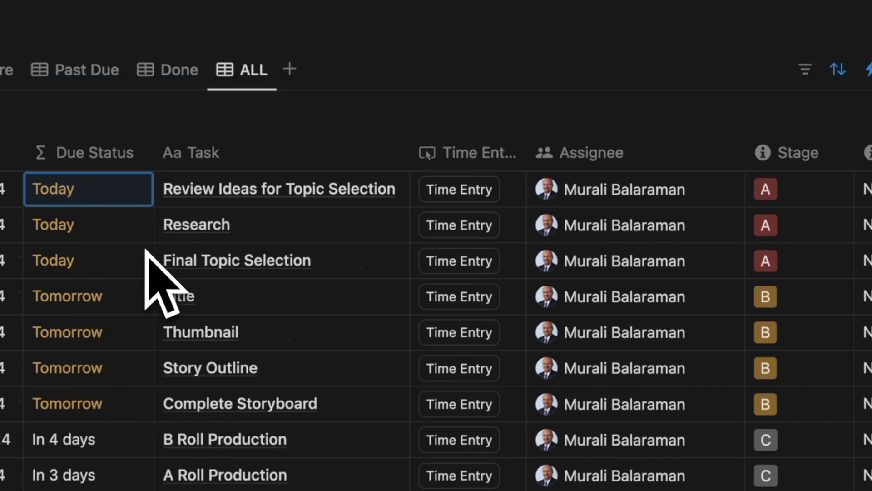
{"action": "scroll", "coordinate": [146, 251], "scroll_direction": "right", "scroll_amount": 5}
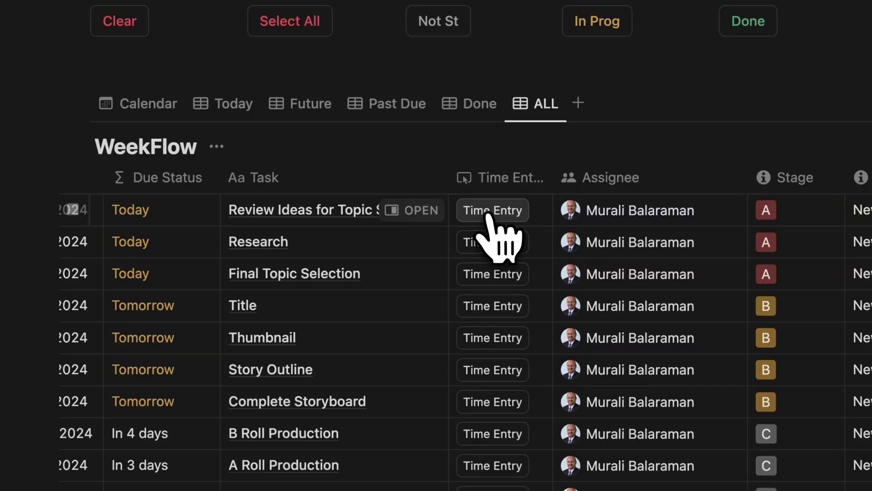
{"action": "scroll", "coordinate": [363, 259], "scroll_direction": "down", "scroll_amount": 10}
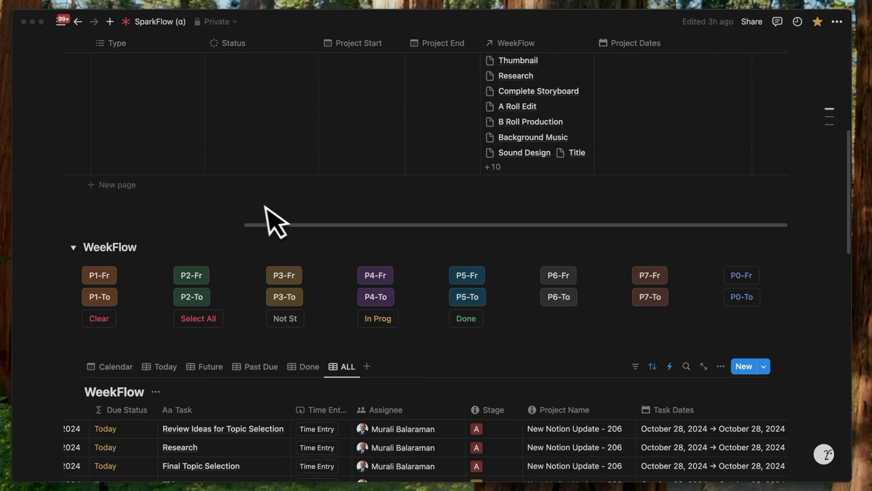
Scroll the SparkFlow page to bring the ProjectFlow table into view.
{"action": "scroll", "coordinate": [228, 188], "scroll_direction": "down", "scroll_amount": 20}
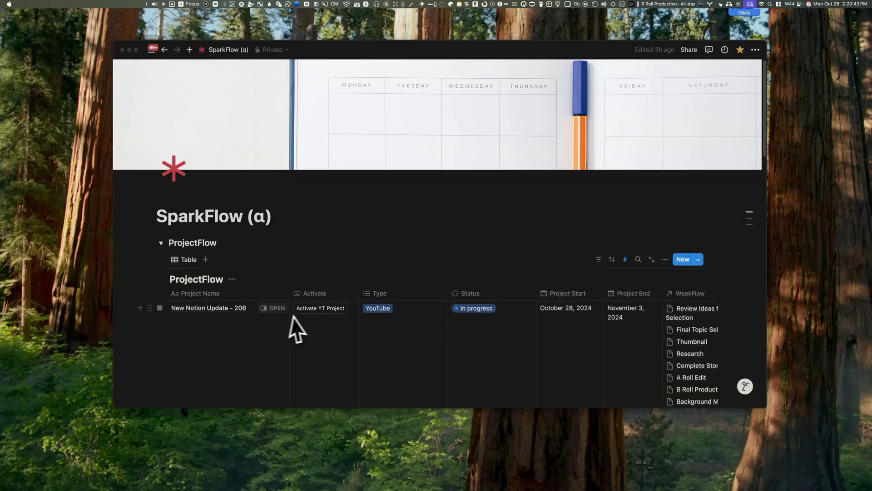
Open the Activate automation and review its Project End dateAdd formula, leaving it unchanged.
{"action": "left_click", "coordinate": [625, 260]}
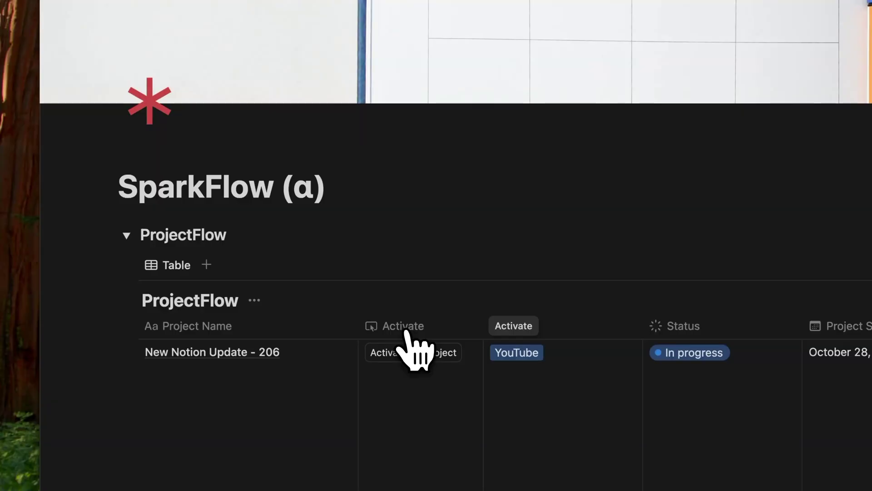
{"action": "left_click", "coordinate": [315, 294]}
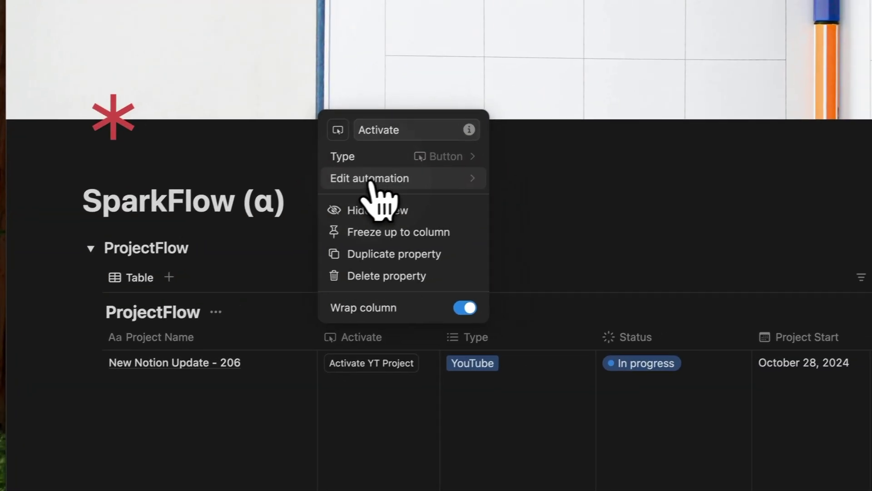
{"action": "left_click", "coordinate": [370, 182]}
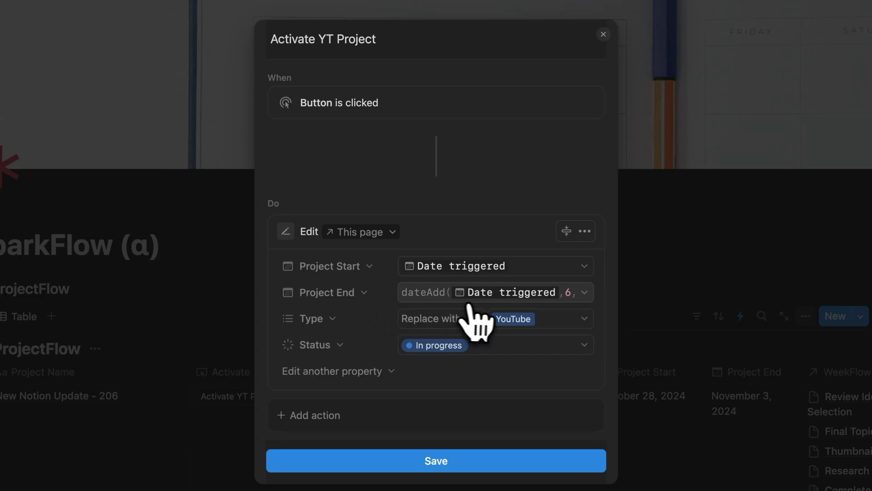
{"action": "left_click", "coordinate": [552, 296]}
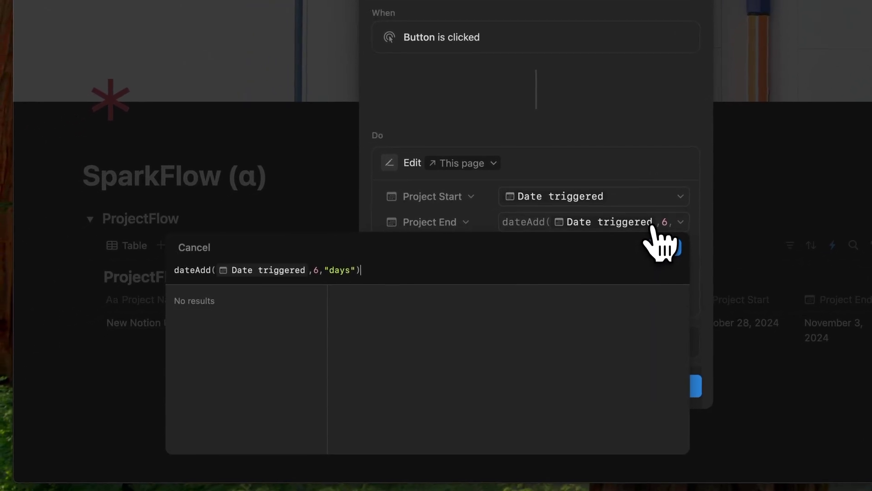
{"action": "left_click", "coordinate": [665, 245]}
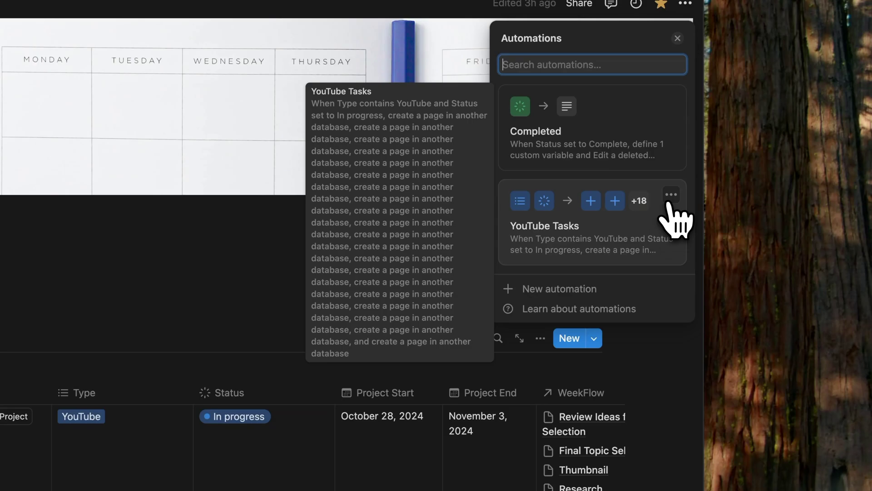
Edit the YouTube Tasks automation, deleting the stray quote from the first task's TN formula, and save.
{"action": "left_click", "coordinate": [671, 195]}
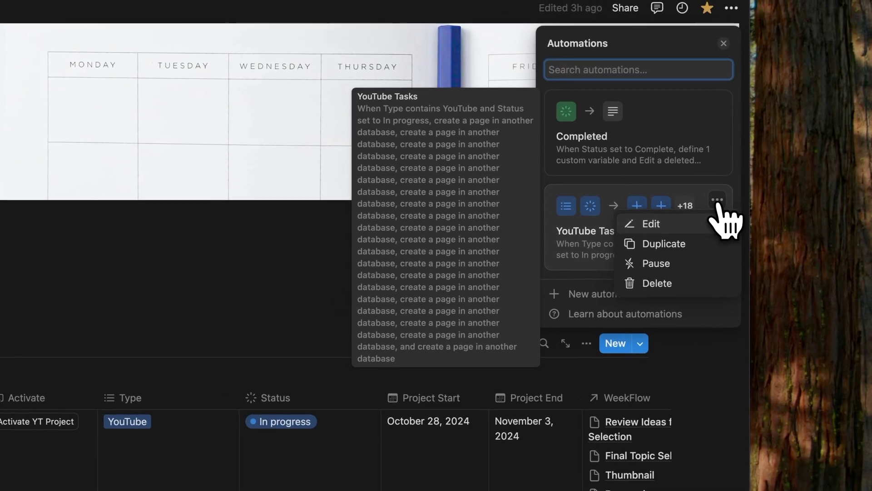
{"action": "left_click", "coordinate": [666, 225]}
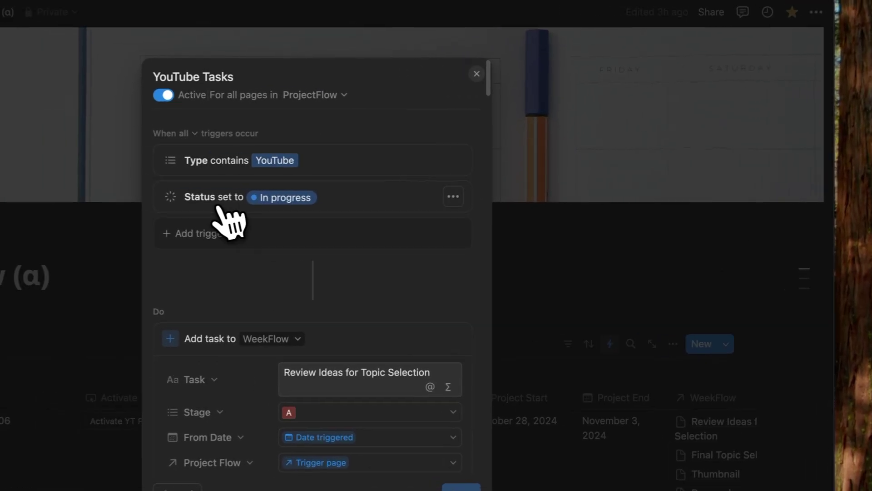
{"action": "scroll", "coordinate": [196, 264], "scroll_direction": "down", "scroll_amount": 15}
{"action": "scroll", "coordinate": [346, 182], "scroll_direction": "down", "scroll_amount": 15}
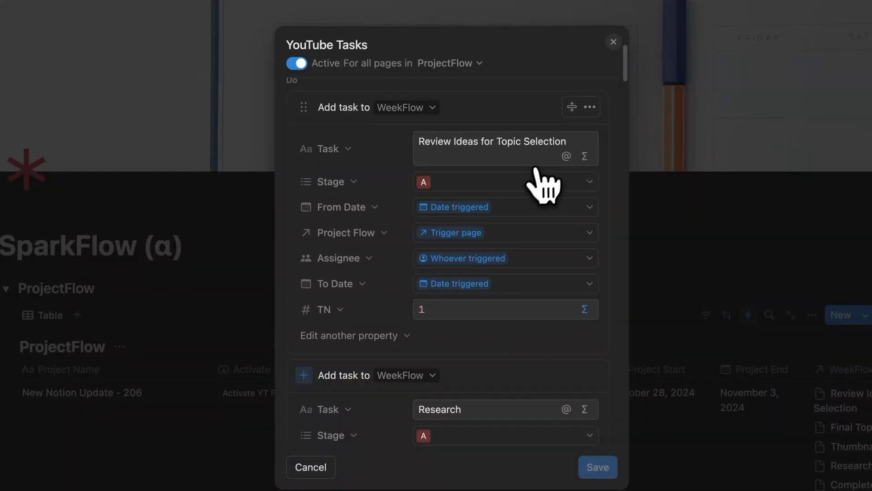
{"action": "left_click", "coordinate": [429, 190]}
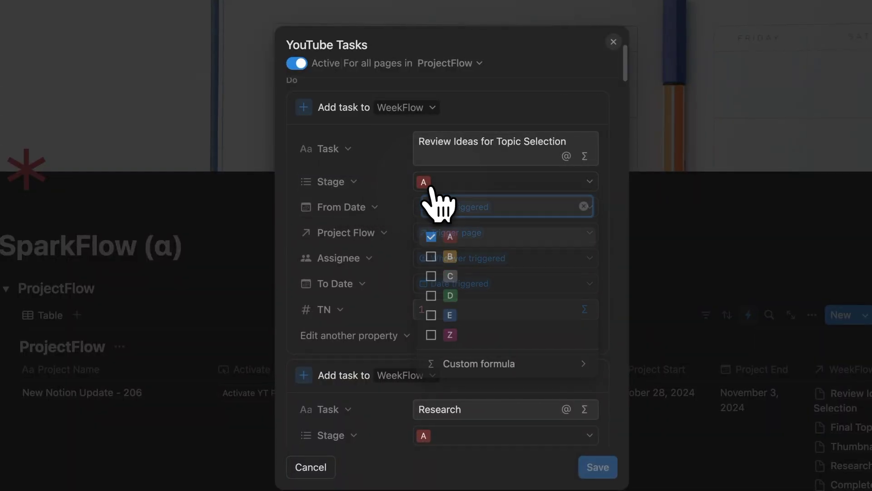
{"action": "left_click", "coordinate": [395, 184]}
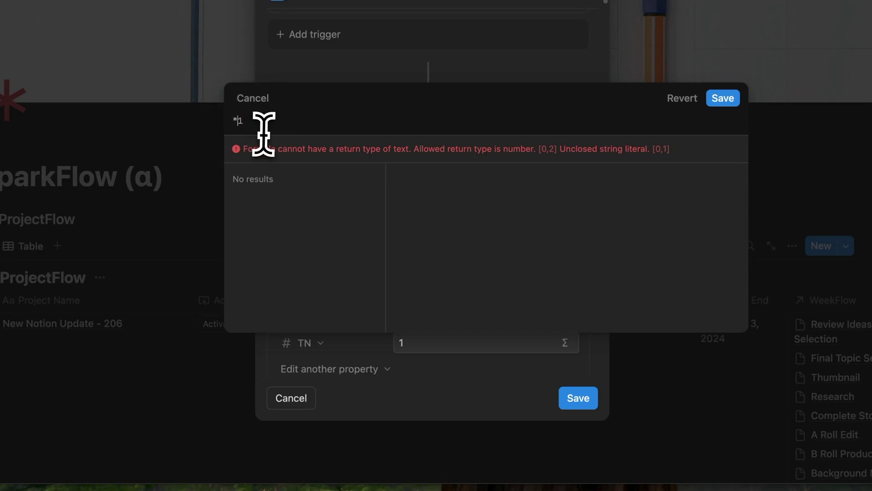
{"action": "key", "text": "BackSpace"}
{"action": "left_click", "coordinate": [723, 126]}
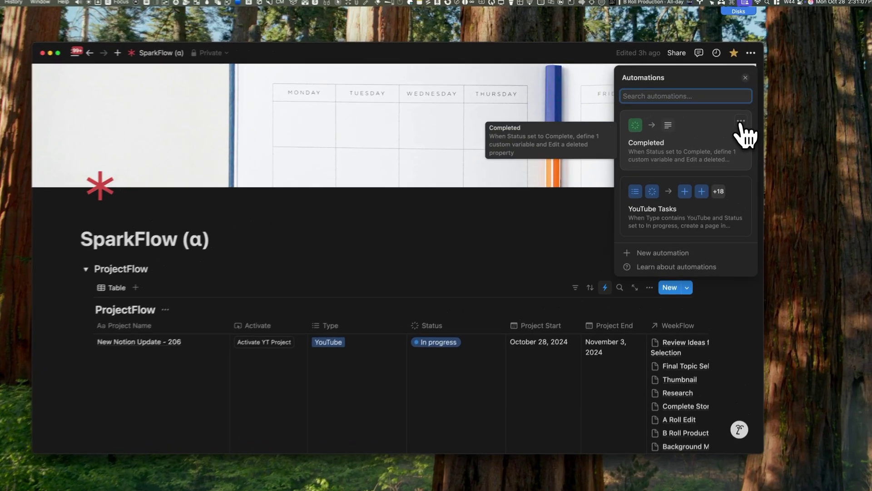
Open the Completed automation and inspect its Tasks variable and Edit Tasks target without changes.
{"action": "left_click", "coordinate": [747, 111]}
{"action": "left_click", "coordinate": [687, 127]}
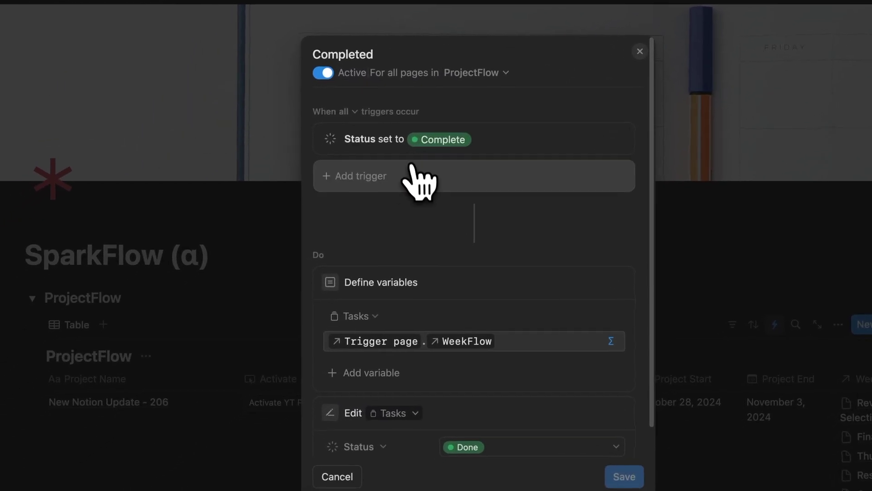
{"action": "scroll", "coordinate": [409, 191], "scroll_direction": "down", "scroll_amount": 4}
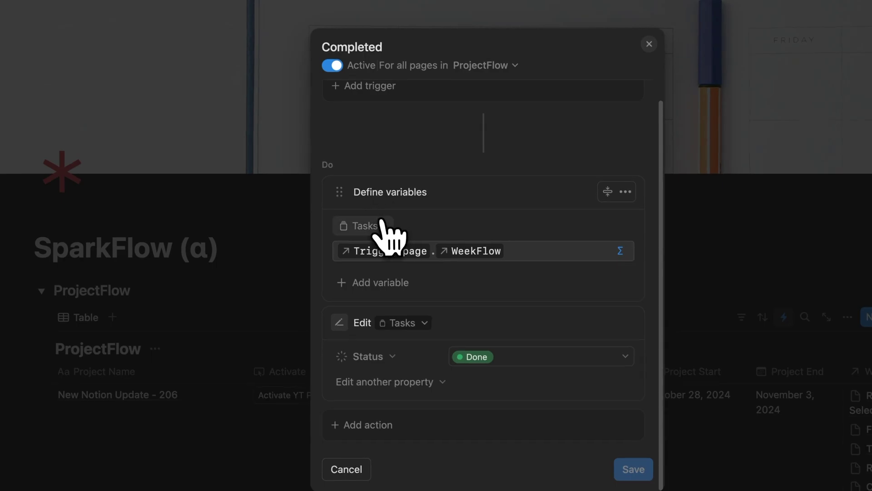
{"action": "left_click", "coordinate": [384, 227]}
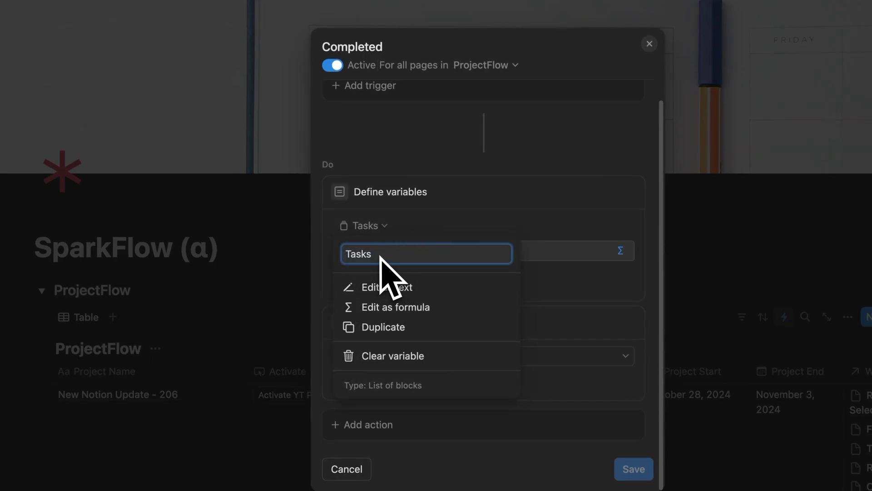
{"action": "left_click", "coordinate": [415, 226]}
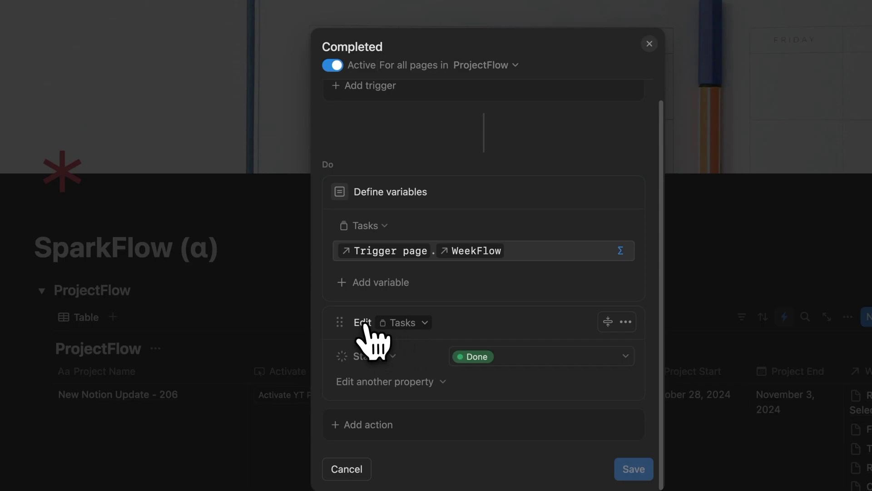
{"action": "left_click", "coordinate": [418, 324]}
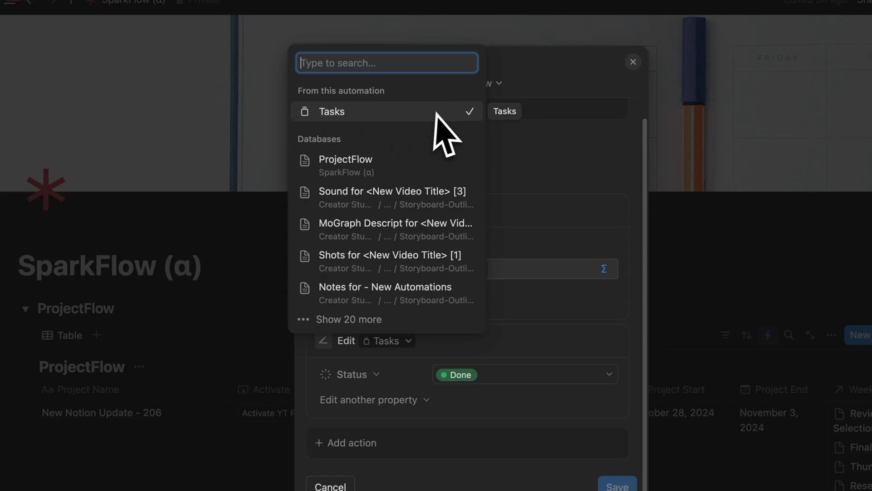
{"action": "left_click", "coordinate": [540, 320]}
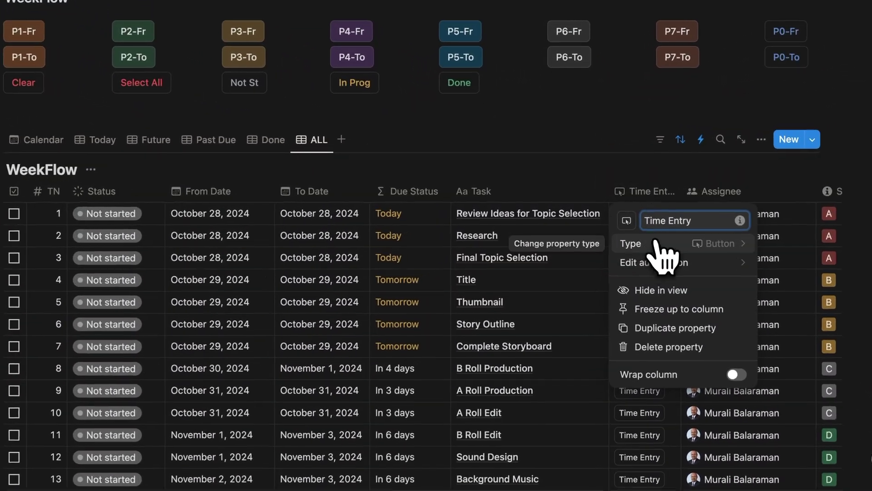
Review and save the Time Entry automation behind the WeekFlow button.
{"action": "left_click", "coordinate": [664, 263]}
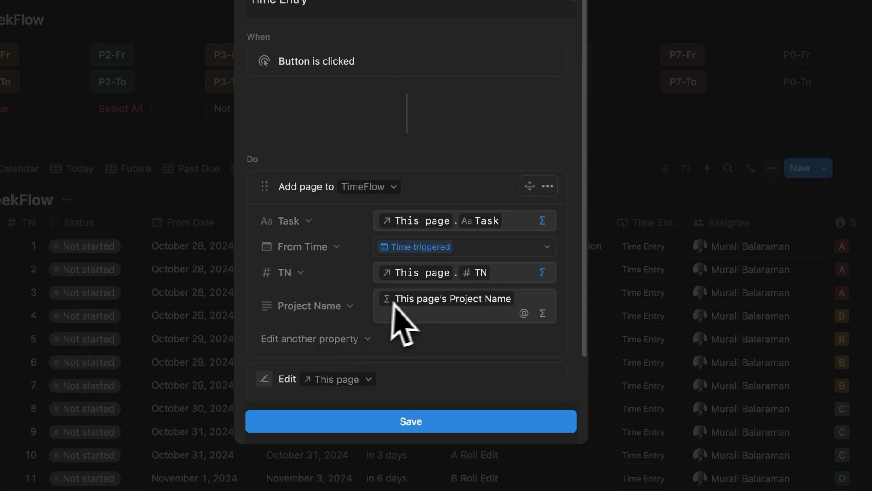
{"action": "scroll", "coordinate": [346, 300], "scroll_direction": "down", "scroll_amount": 3}
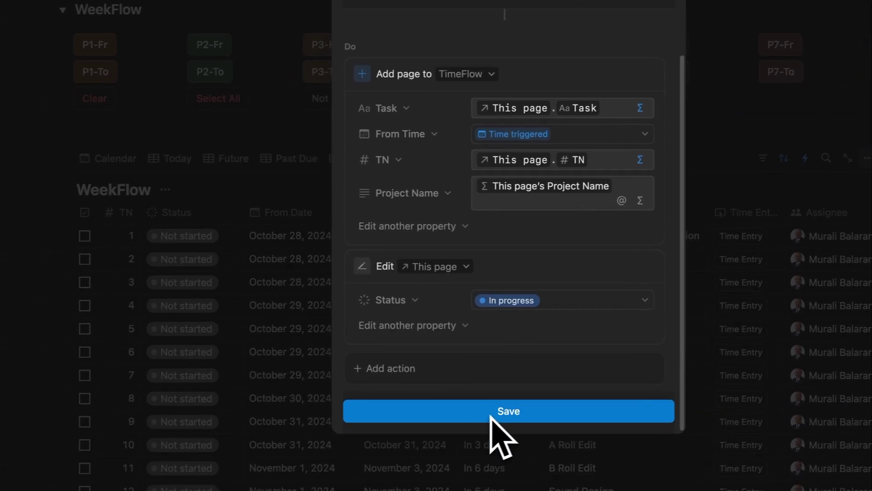
{"action": "left_click", "coordinate": [395, 421]}
Open the Add Assignee automation from the Automations list for editing.
{"action": "left_click", "coordinate": [708, 168]}
{"action": "left_click", "coordinate": [739, 279]}
{"action": "left_click", "coordinate": [729, 302]}
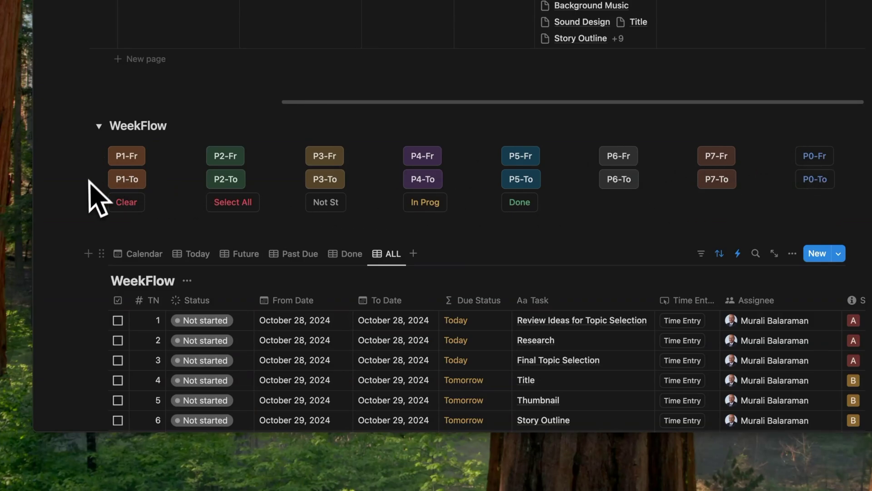
Tick the Research task in the WeekFlow table.
{"action": "scroll", "coordinate": [81, 220], "scroll_direction": "down", "scroll_amount": 3}
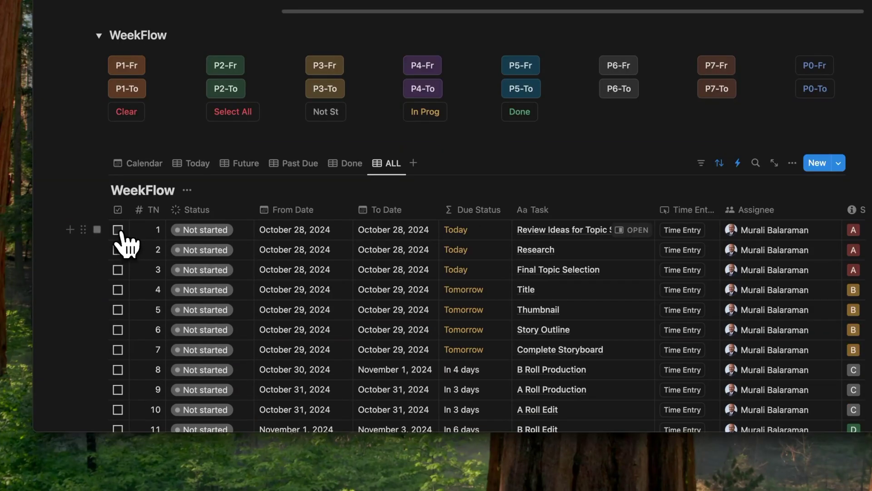
{"action": "left_click", "coordinate": [118, 250]}
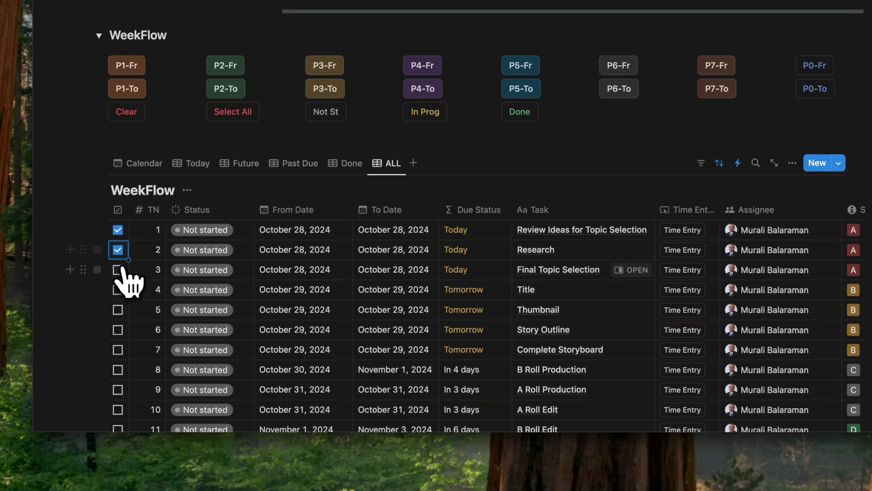
{"action": "scroll", "coordinate": [81, 219], "scroll_direction": "up", "scroll_amount": 3}
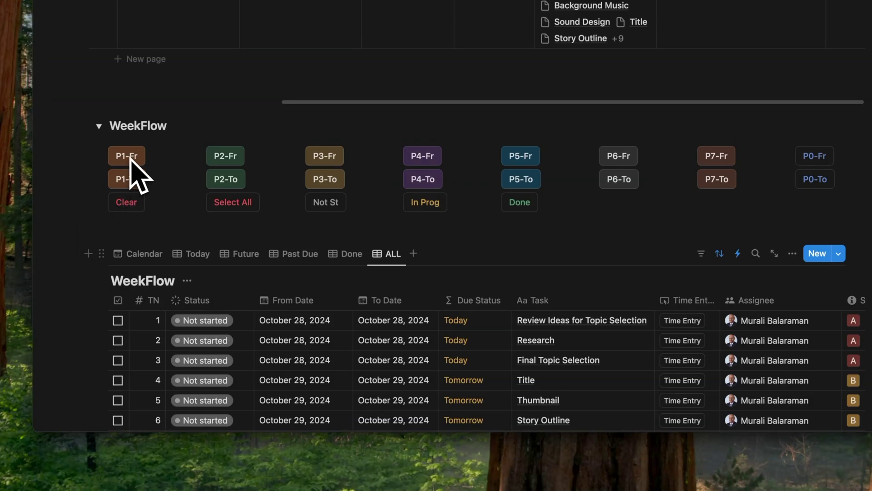
Review the P1-Fr button automation's filter, target database and dateAdd From Date formula.
{"action": "left_click", "coordinate": [155, 156]}
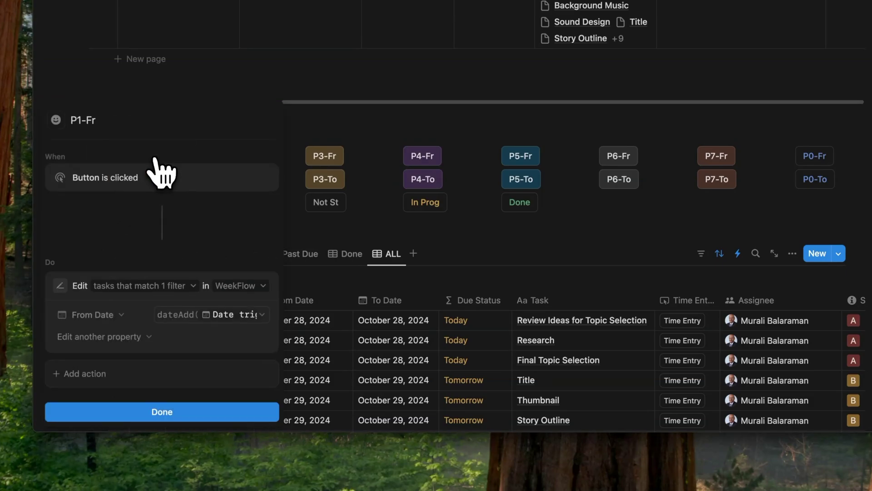
{"action": "left_click", "coordinate": [192, 286]}
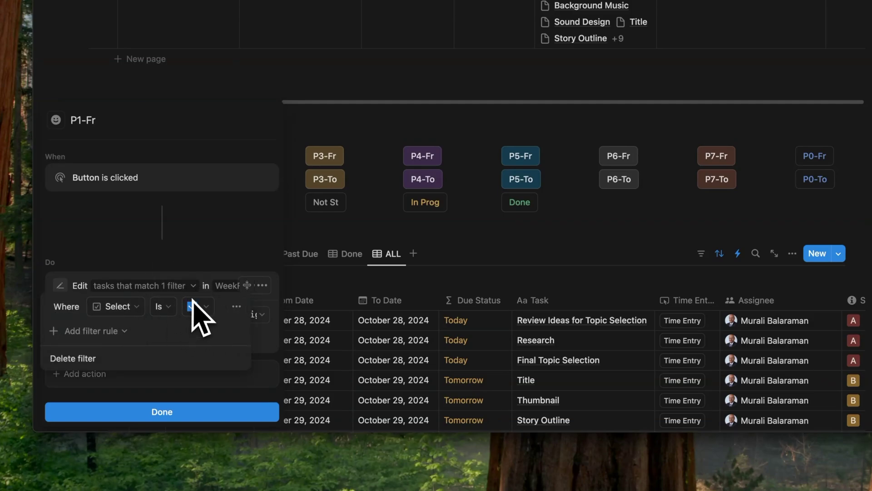
{"action": "left_click", "coordinate": [204, 274]}
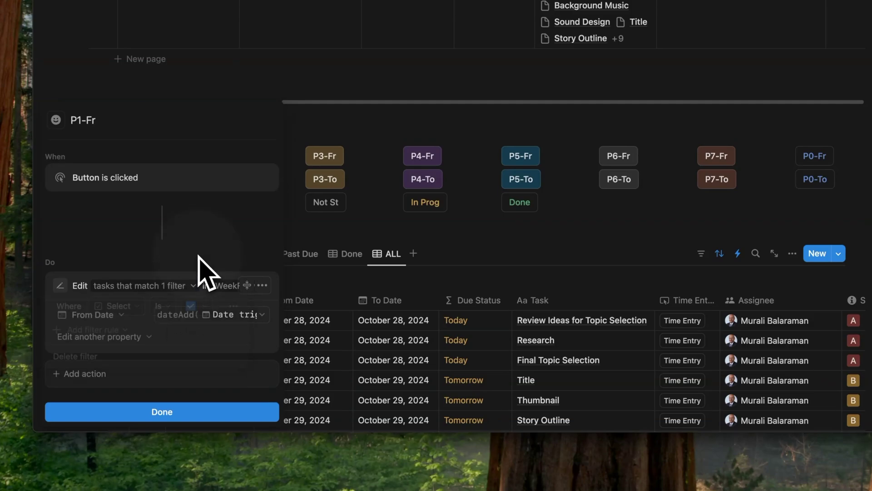
{"action": "left_click", "coordinate": [230, 290]}
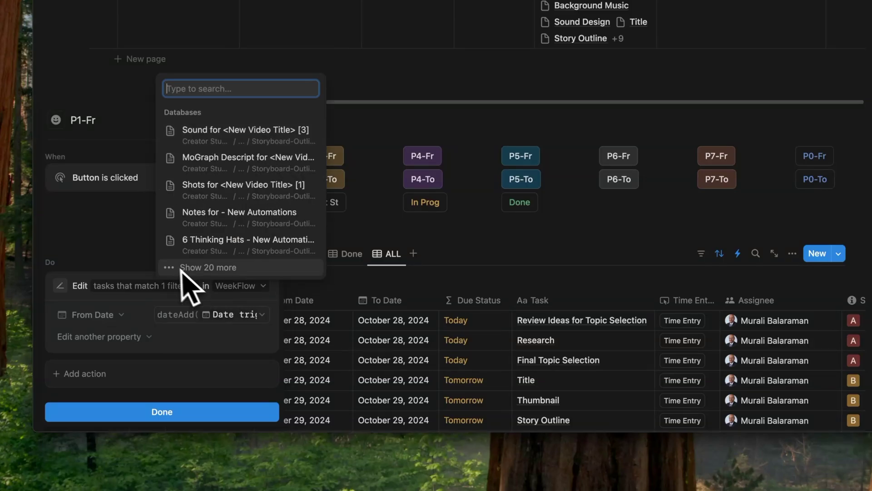
{"action": "left_click", "coordinate": [138, 246]}
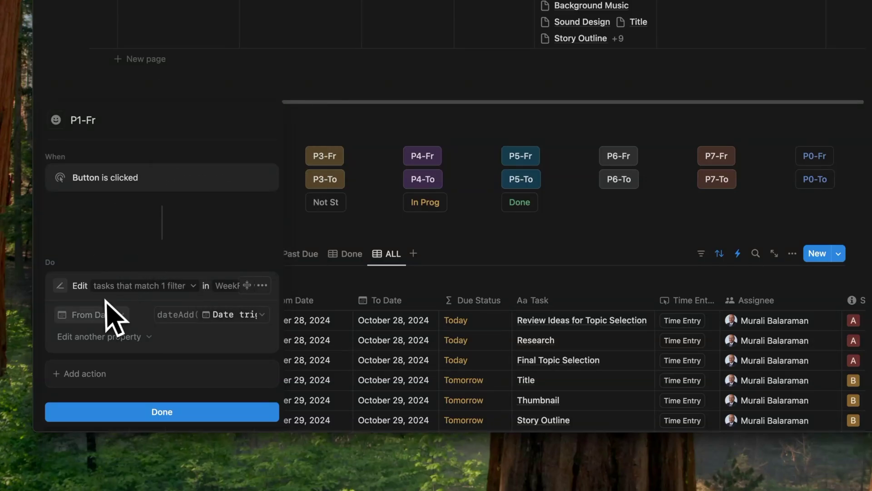
{"action": "left_click", "coordinate": [233, 315]}
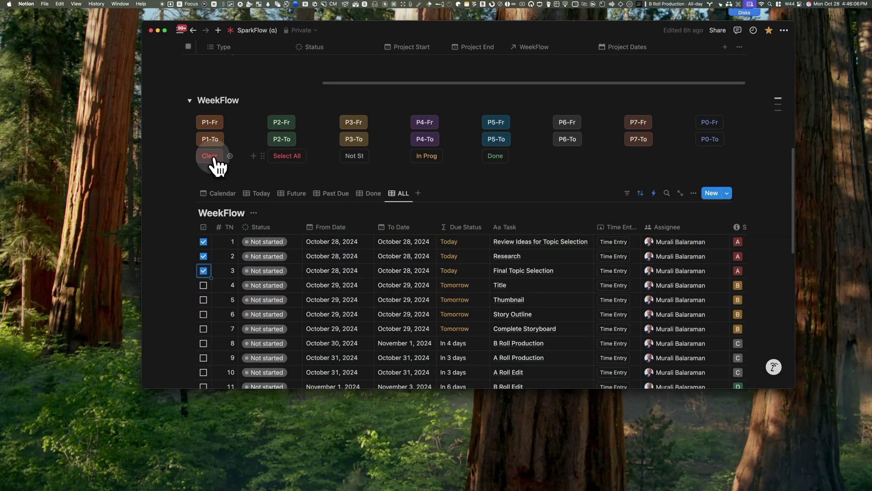
Clear the ticked tasks and review the Clear, Select All and Not Started button automations.
{"action": "left_click", "coordinate": [213, 157]}
{"action": "left_click", "coordinate": [230, 156]}
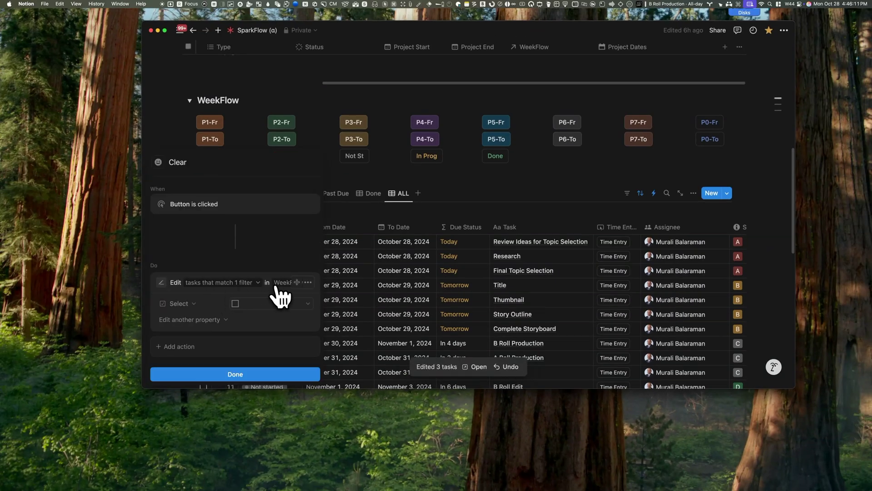
{"action": "left_click", "coordinate": [258, 282]}
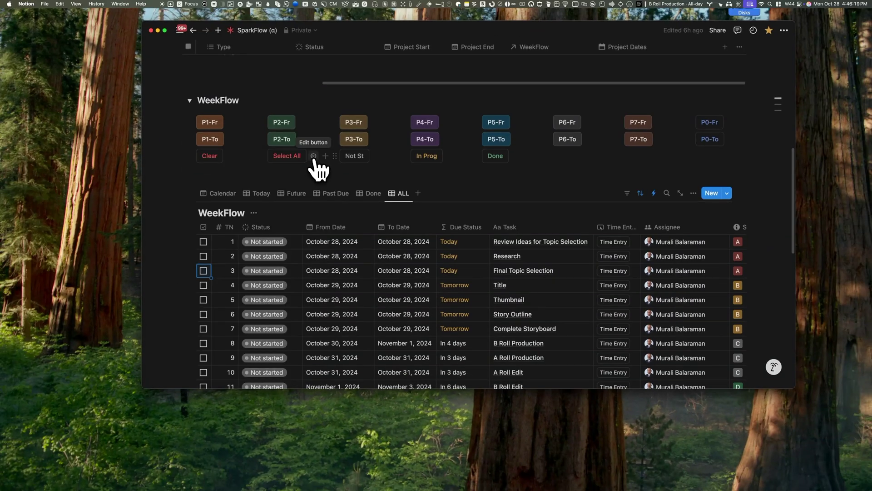
{"action": "left_click", "coordinate": [313, 156]}
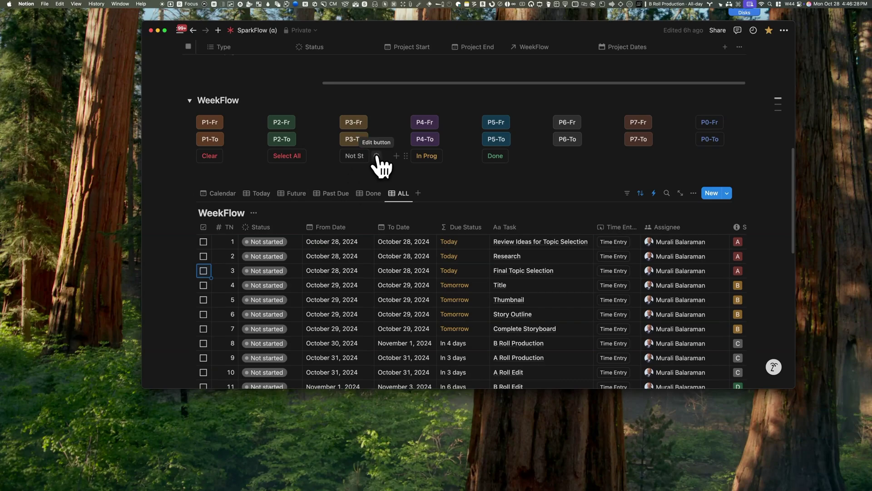
{"action": "left_click", "coordinate": [377, 156]}
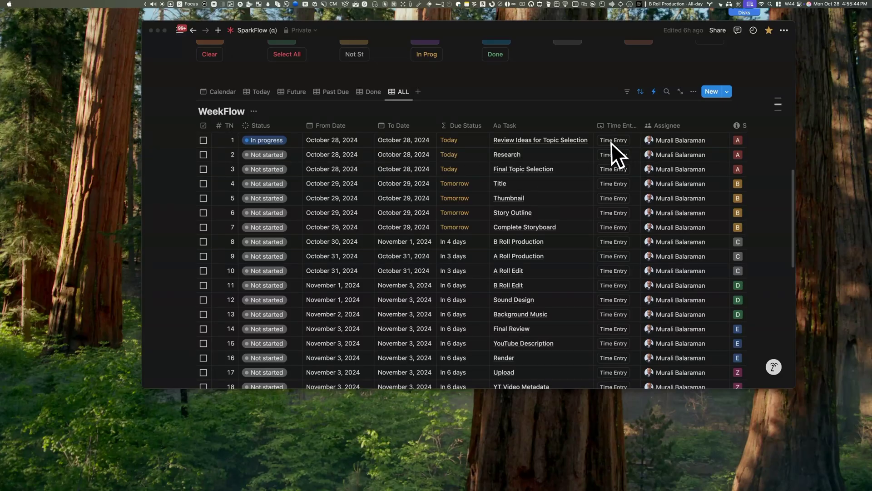
Stop the Review Ideas time entry to log 3:55–4:55 PM, then show WeekFlow as Calendar.
{"action": "scroll", "coordinate": [612, 142], "scroll_direction": "down", "scroll_amount": 10}
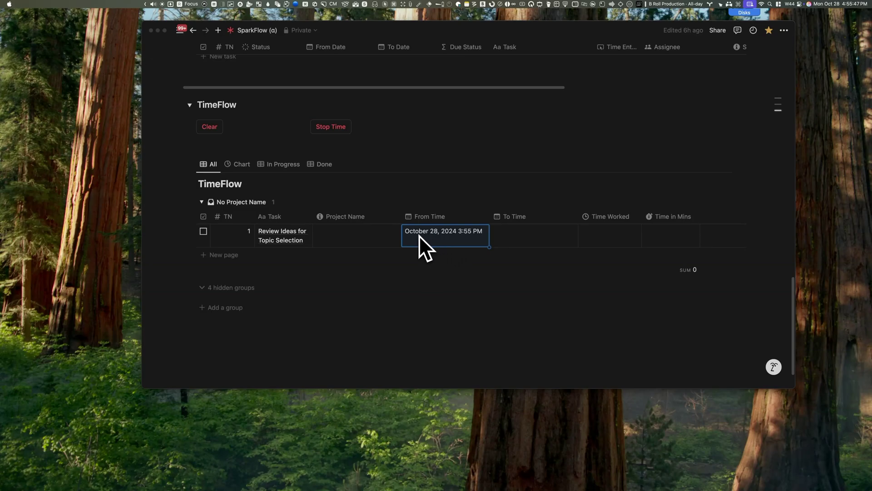
{"action": "left_click", "coordinate": [203, 231]}
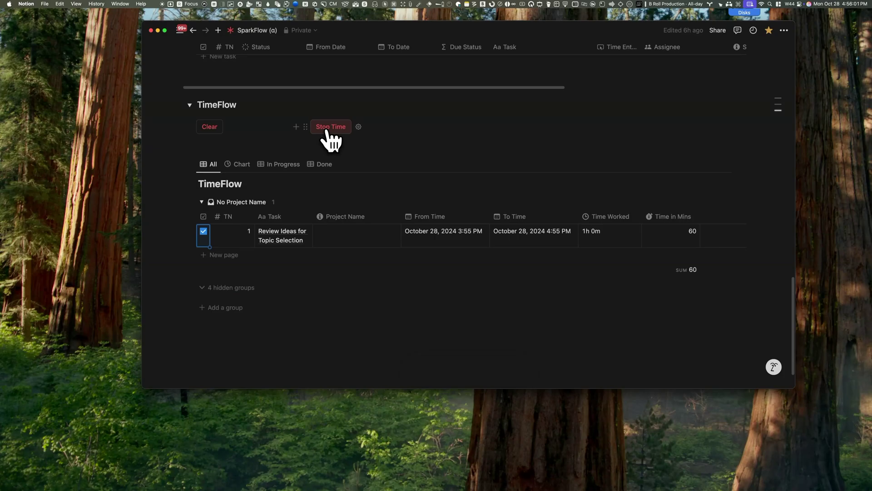
{"action": "left_click", "coordinate": [209, 127]}
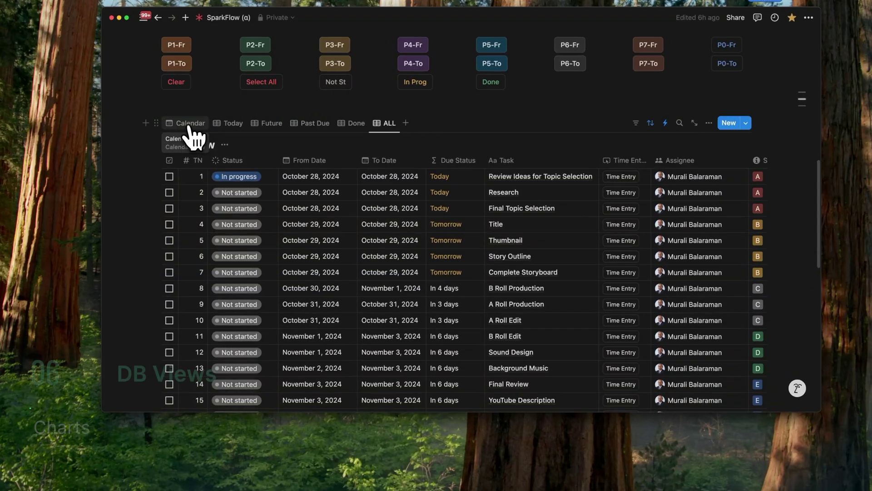
{"action": "left_click", "coordinate": [190, 128]}
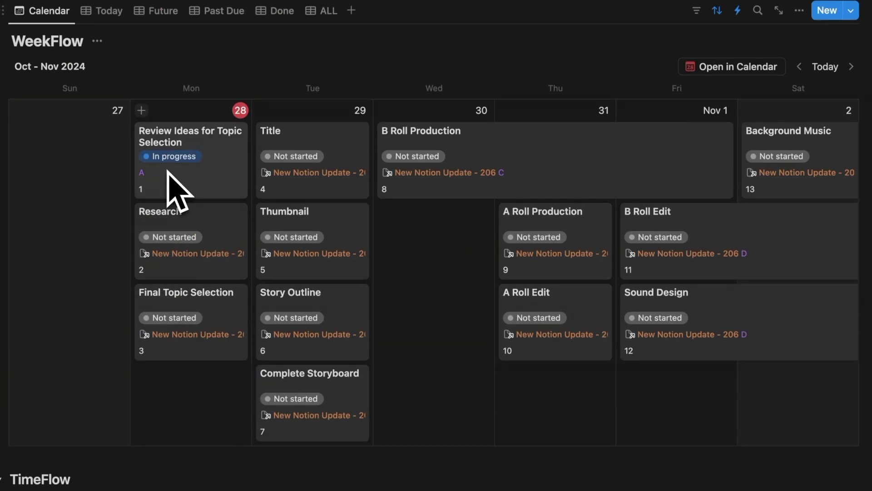
Browse WeekFlow's Today, Future and Past Due views, then TimeFlow's In Progress and Done views.
{"action": "left_click", "coordinate": [105, 14]}
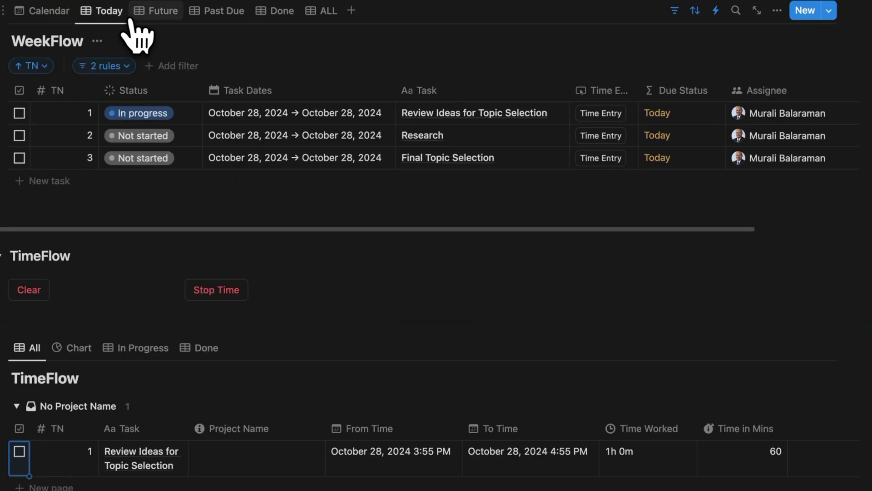
{"action": "left_click", "coordinate": [157, 31]}
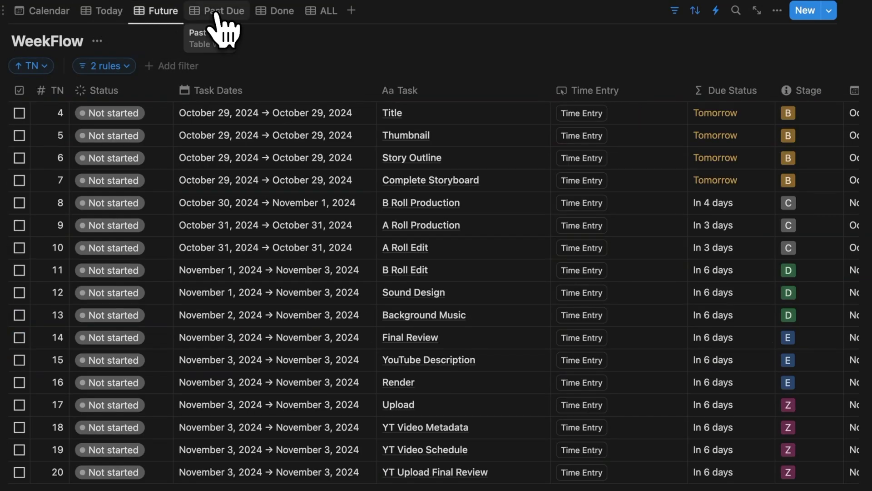
{"action": "left_click", "coordinate": [222, 27]}
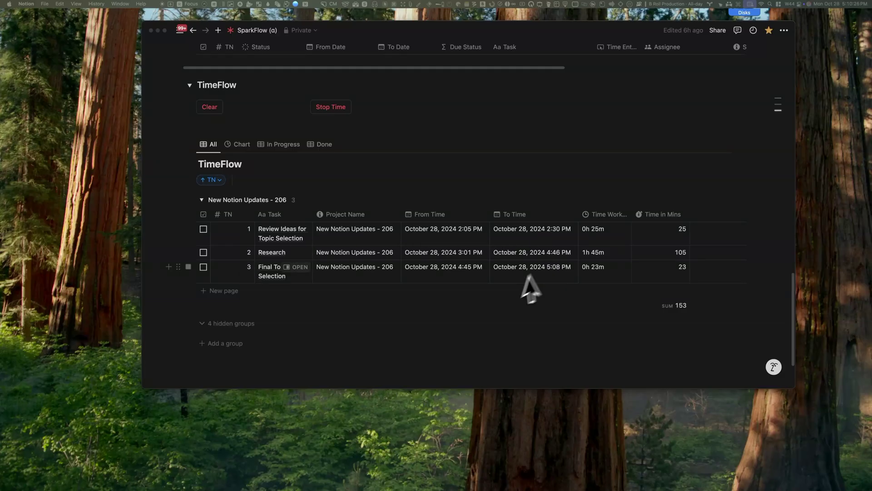
{"action": "left_click", "coordinate": [280, 145]}
{"action": "left_click", "coordinate": [313, 180]}
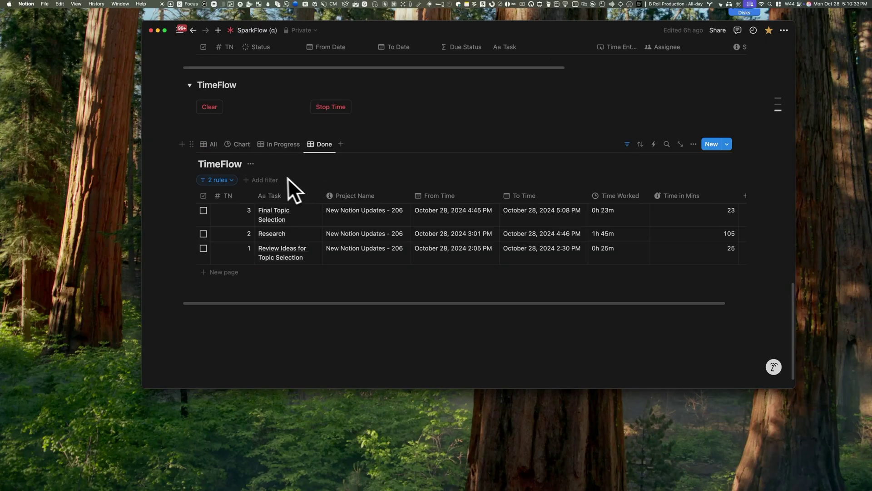